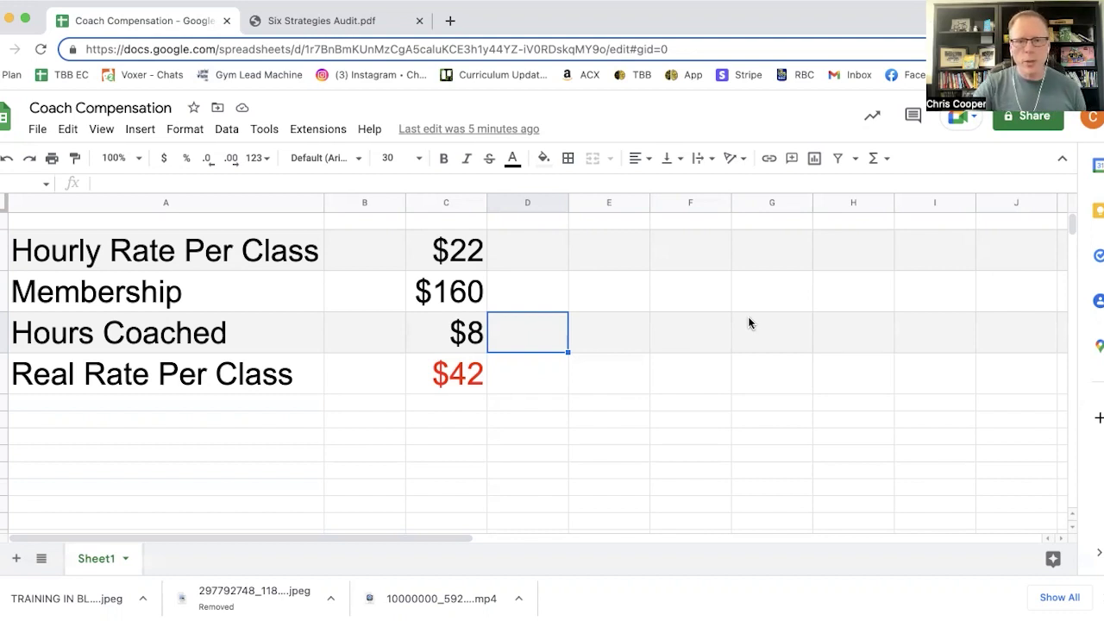
# Review the amounts entered for Hourly Rate Per Class and Membership
pyautogui.press('Left')
pyautogui.press('Up')
pyautogui.press('Up')
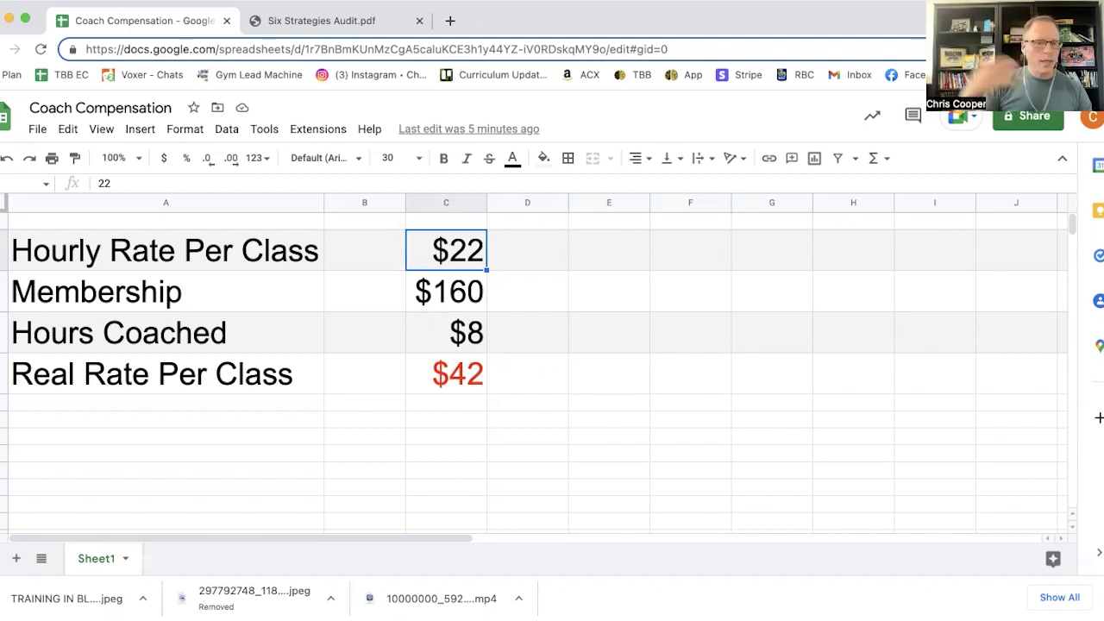
pyautogui.click(446, 291)
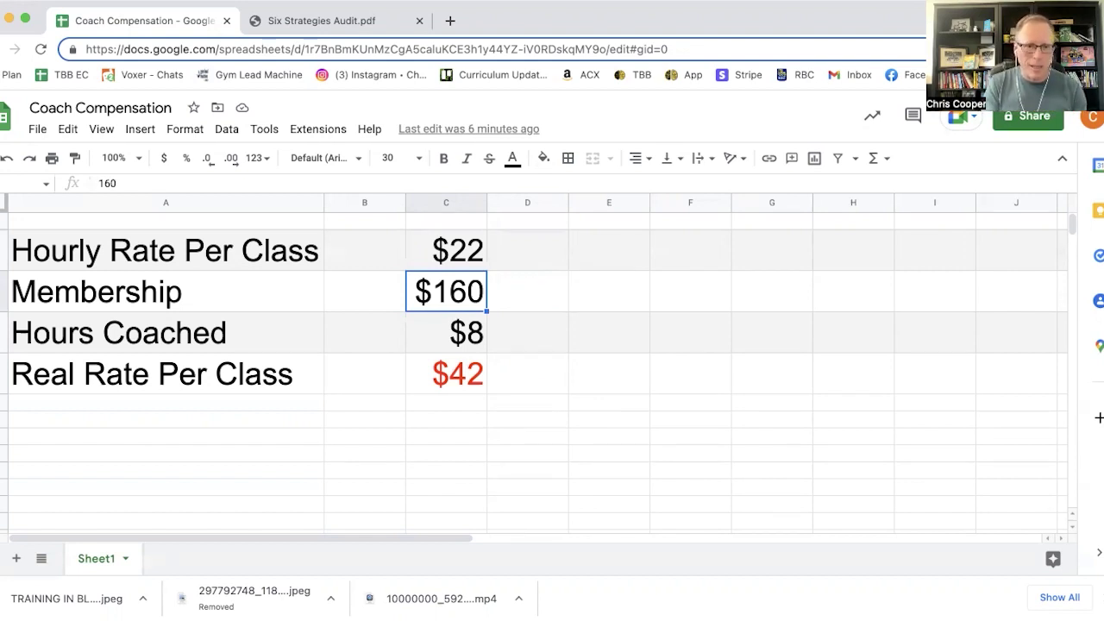
# Format the Hours Coached value as plain text instead of currency and re-enter it as 8
pyautogui.click(446, 332)
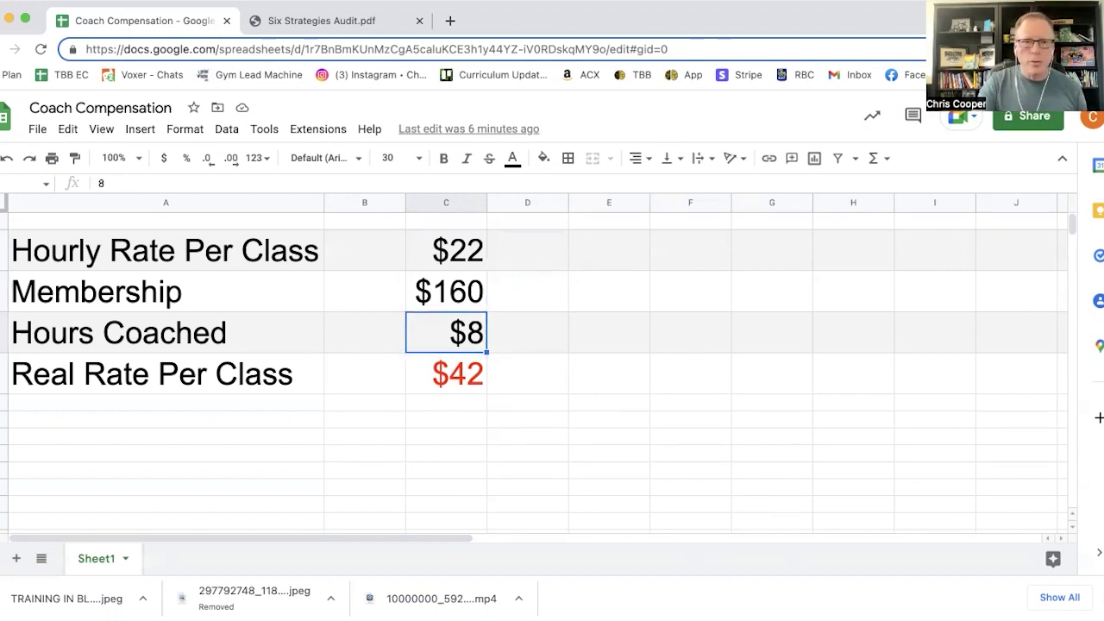
pyautogui.click(164, 159)
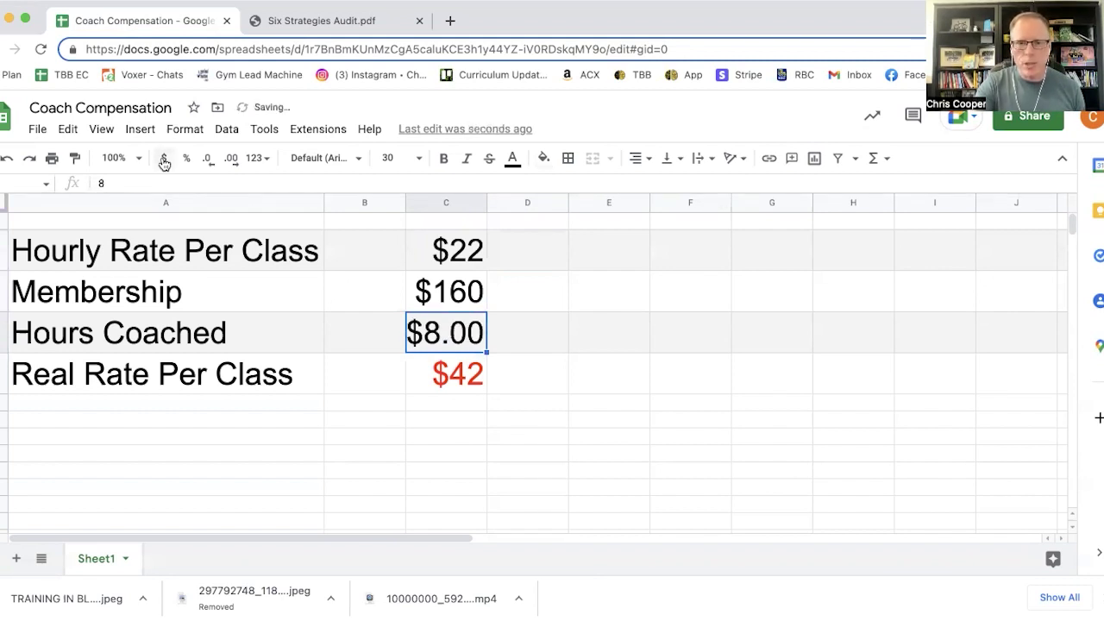
pyautogui.click(256, 158)
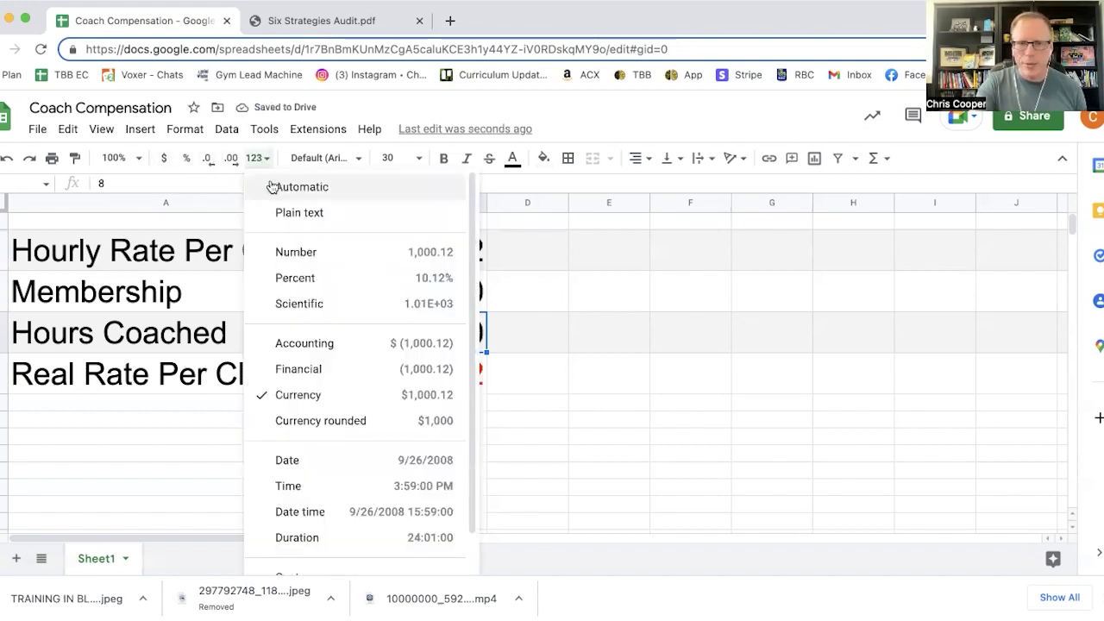
pyautogui.click(278, 195)
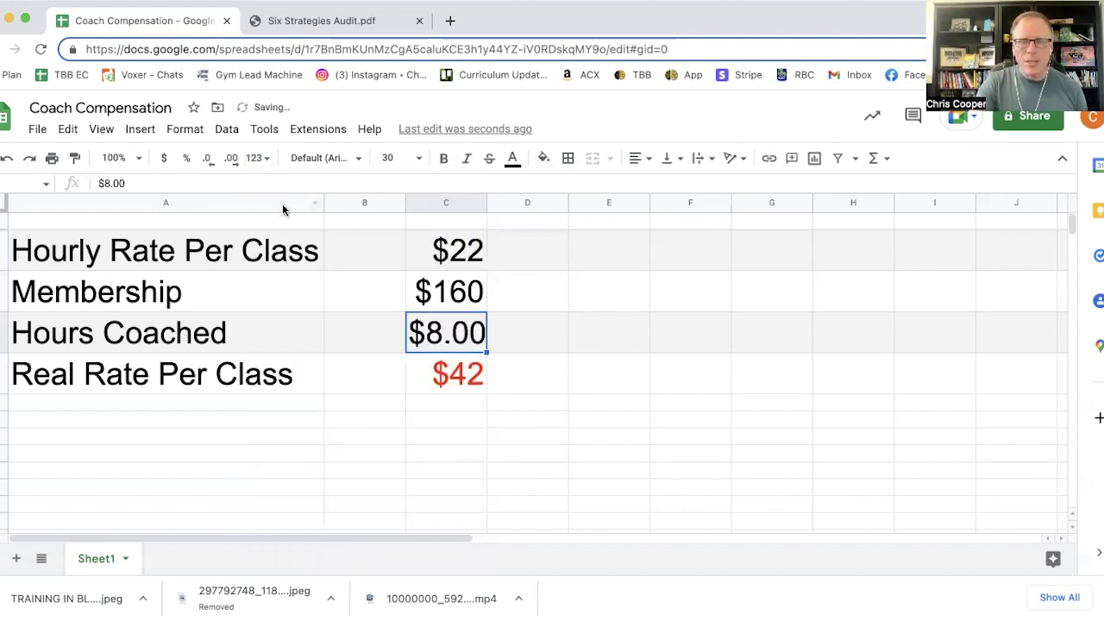
pyautogui.press('Right')
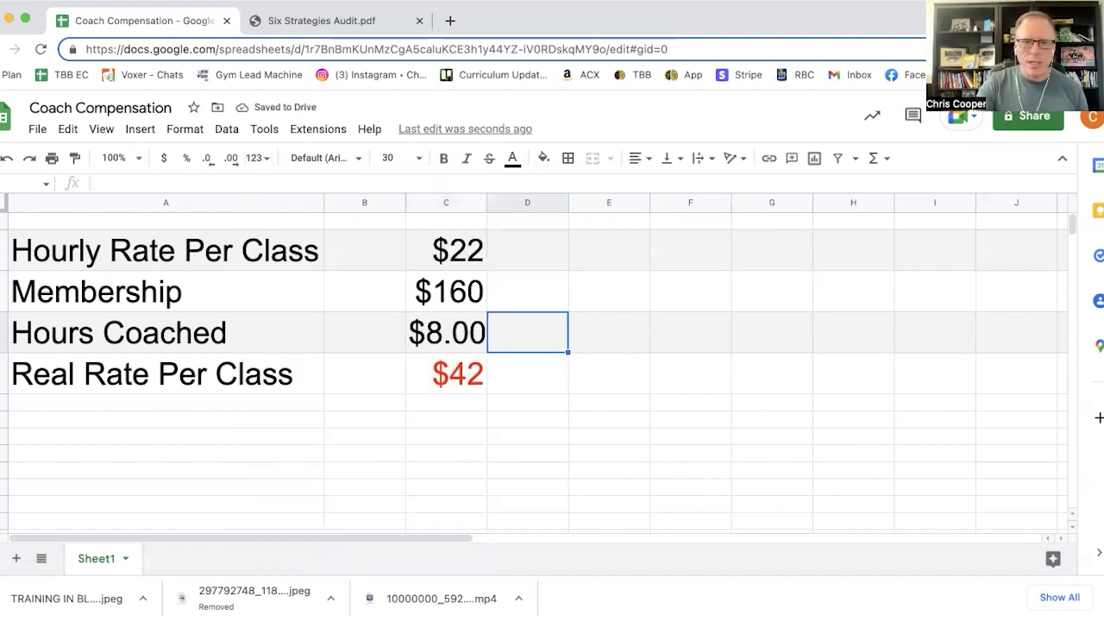
pyautogui.press('Left')
pyautogui.write('8')
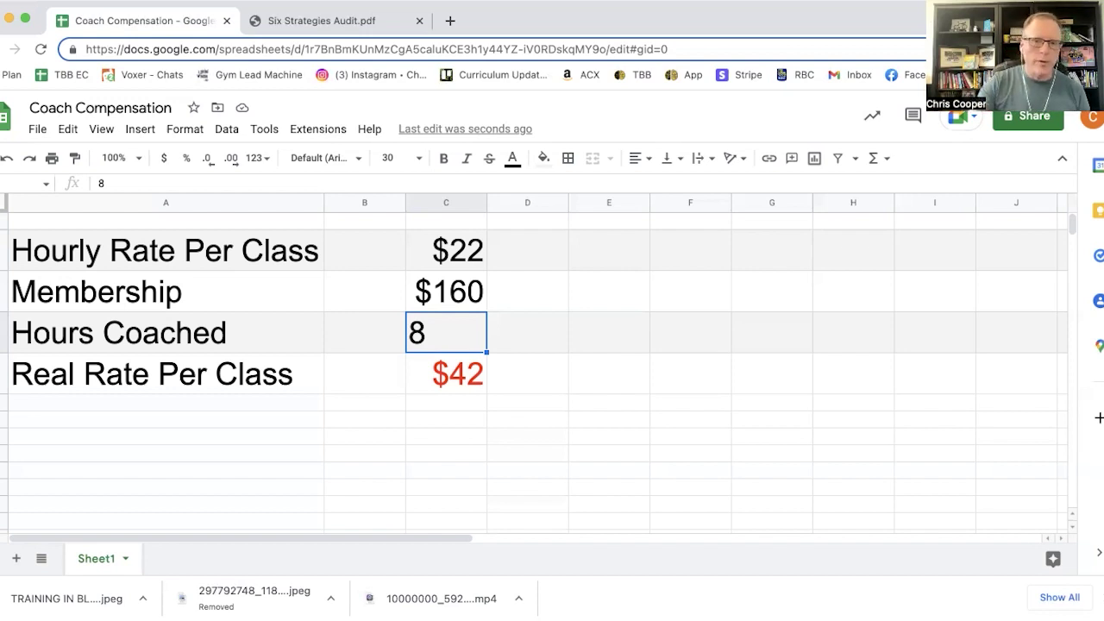
# Review the Membership and Hours Coached values and the formula behind Real Rate Per Class
pyautogui.click(446, 292)
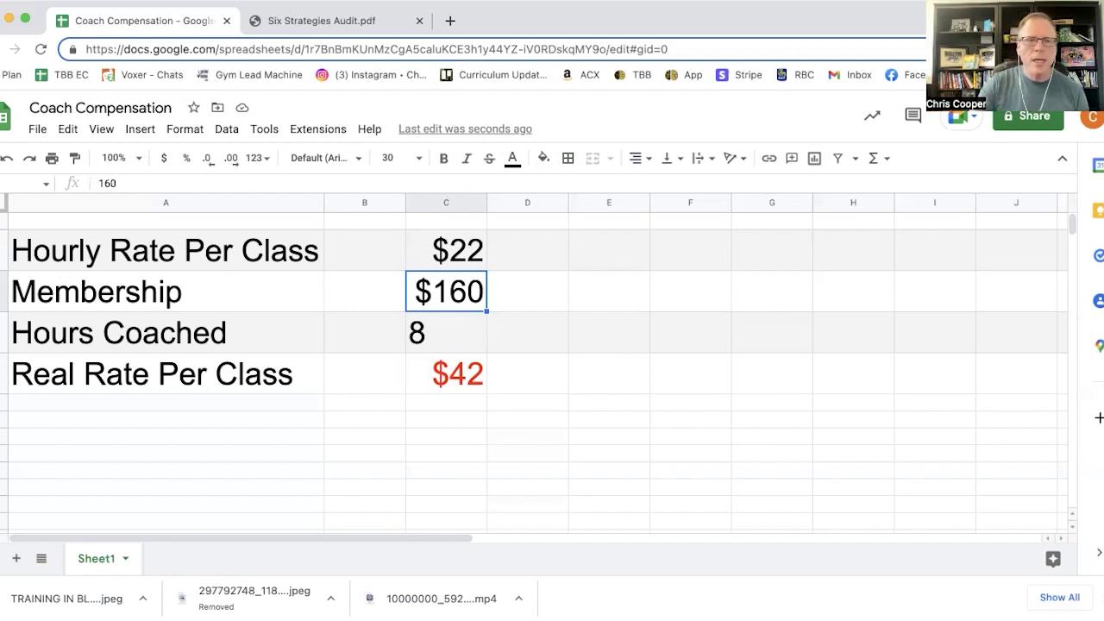
pyautogui.click(446, 332)
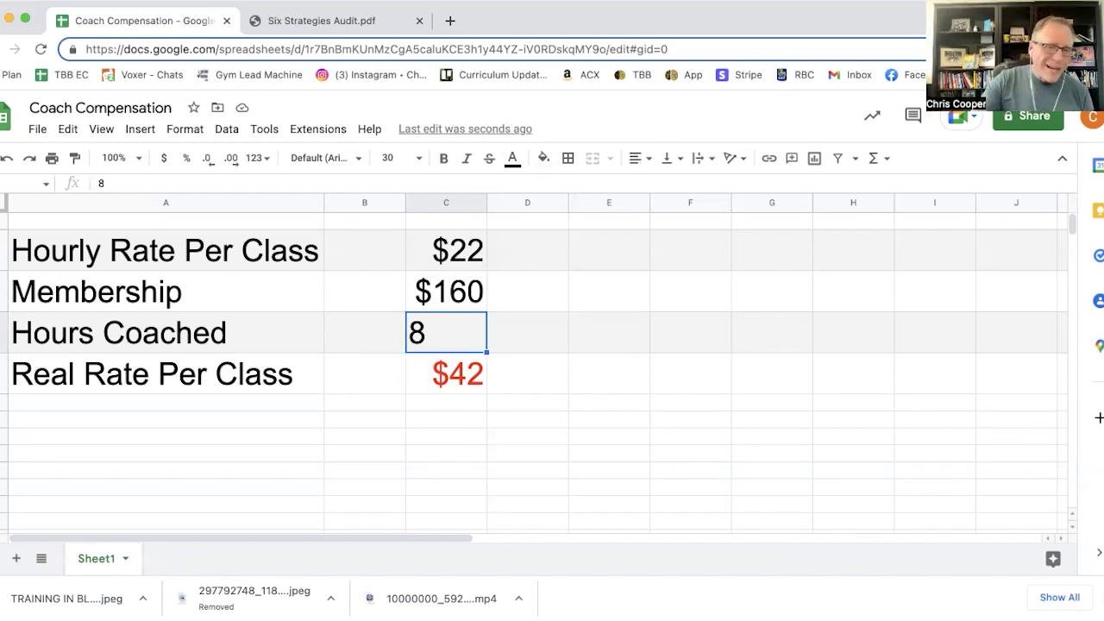
pyautogui.click(446, 374)
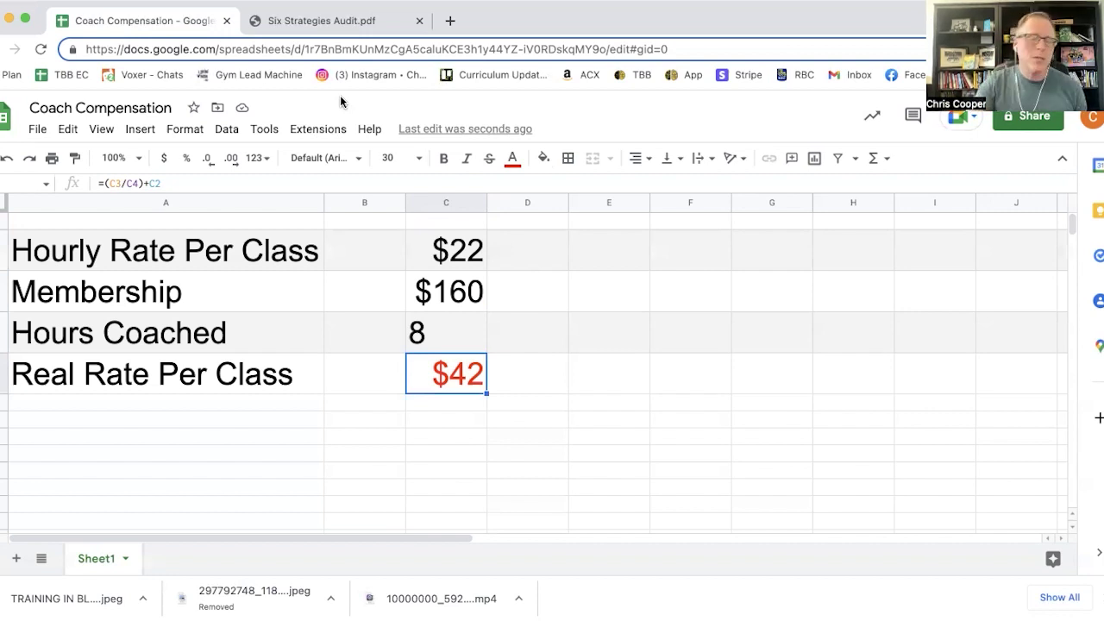
# Examine the Effective Hourly Rate scale in the Six Strategies Audit PDF
pyautogui.click(332, 26)
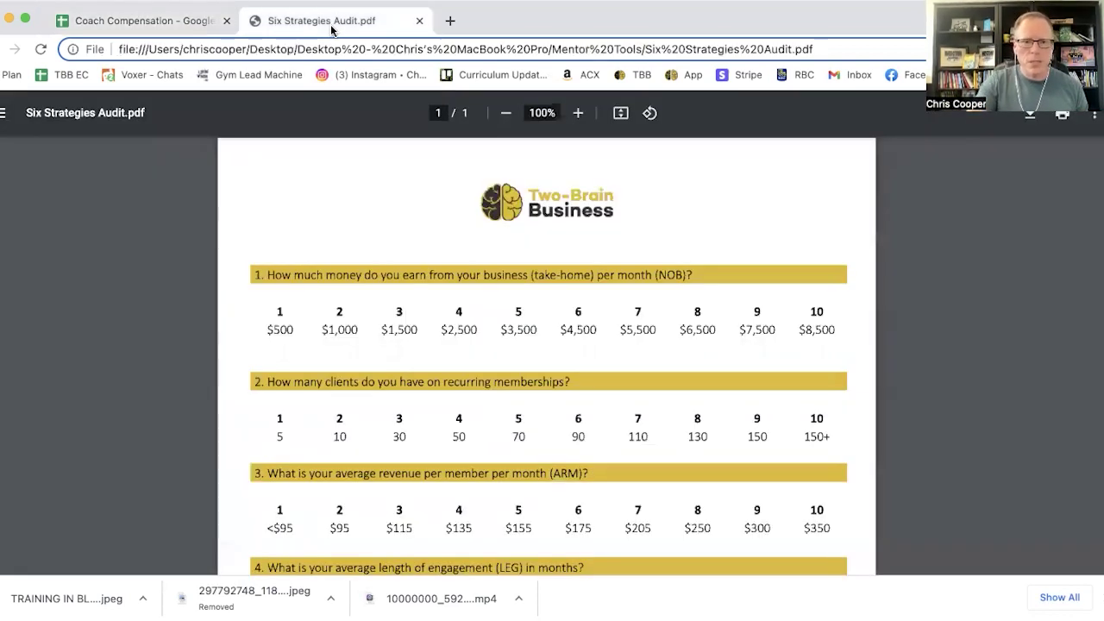
pyautogui.scroll(-5, 437, 313)
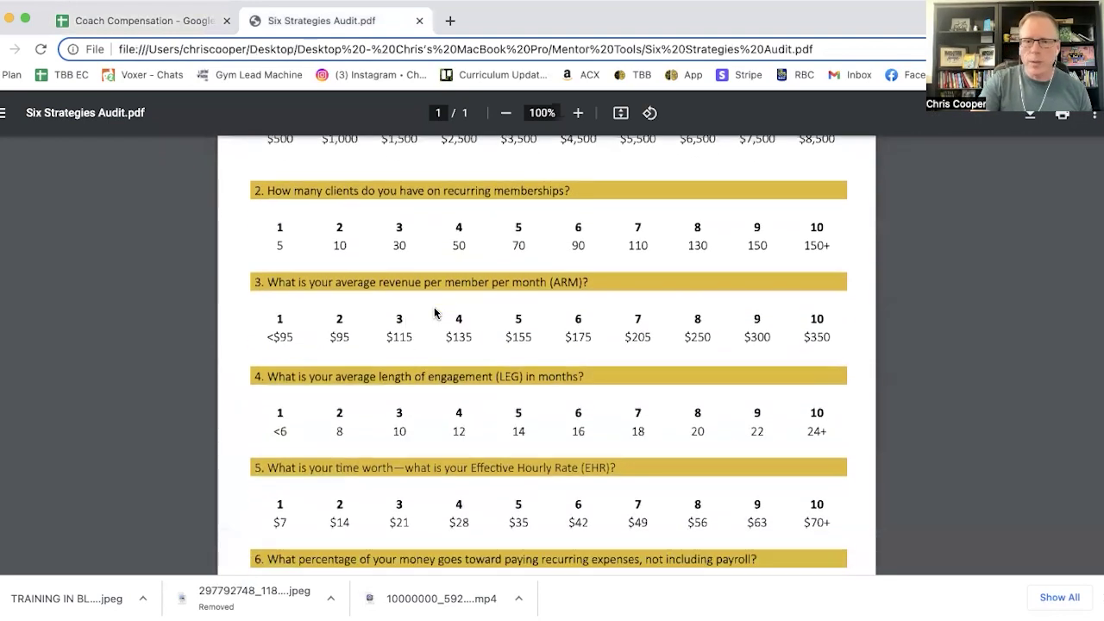
pyautogui.scroll(-5, 435, 313)
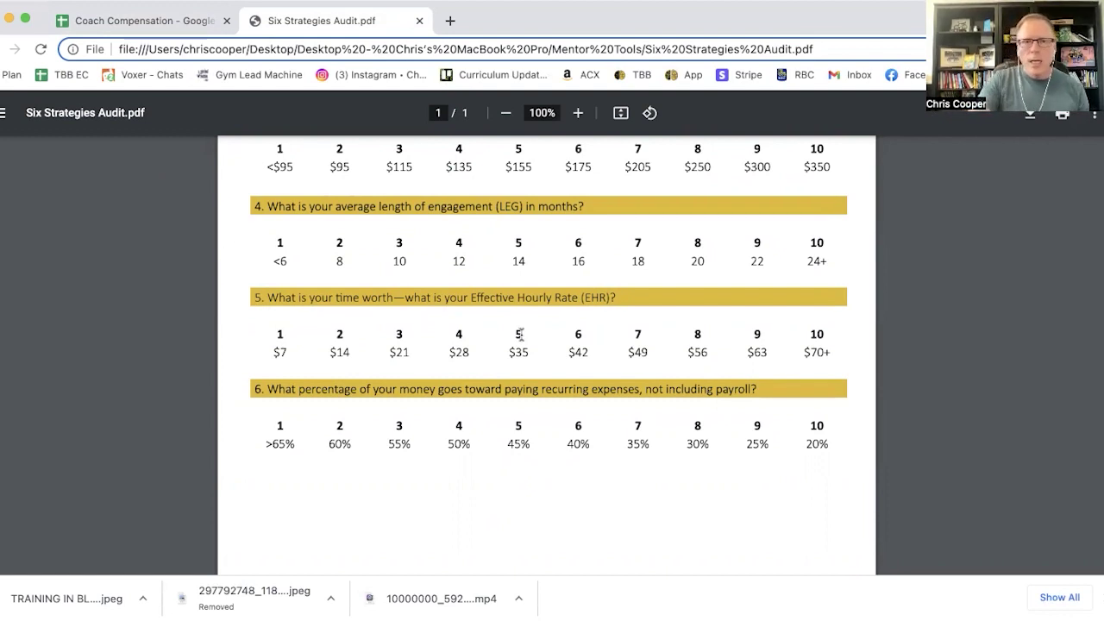
# Return to the Coach Compensation sheet and set Hourly Rate Per Class to 0
pyautogui.click(177, 23)
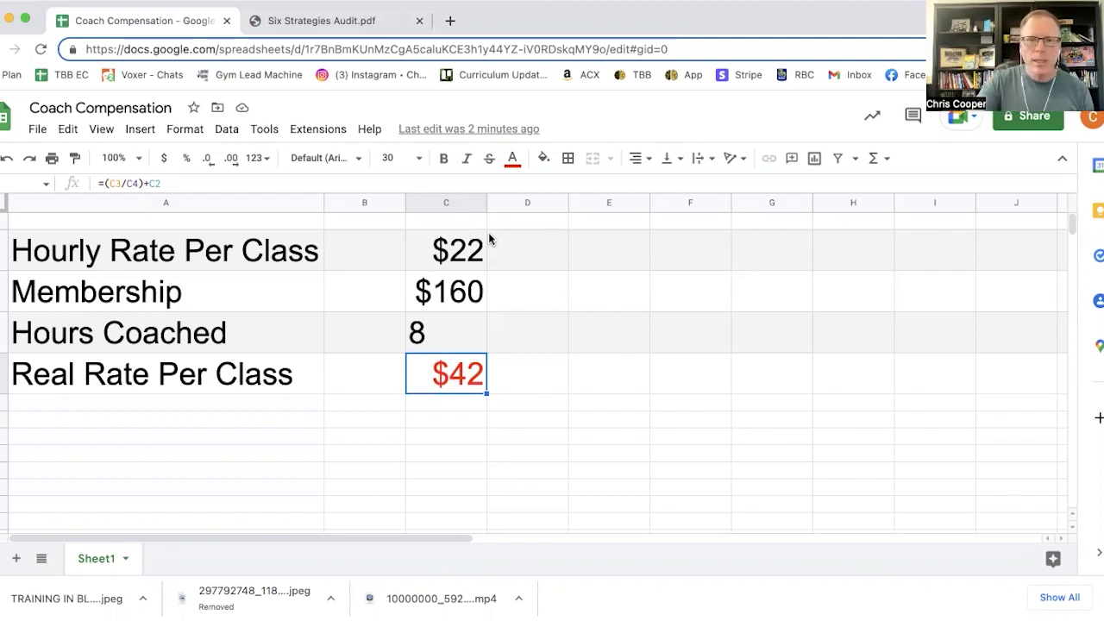
pyautogui.click(456, 252)
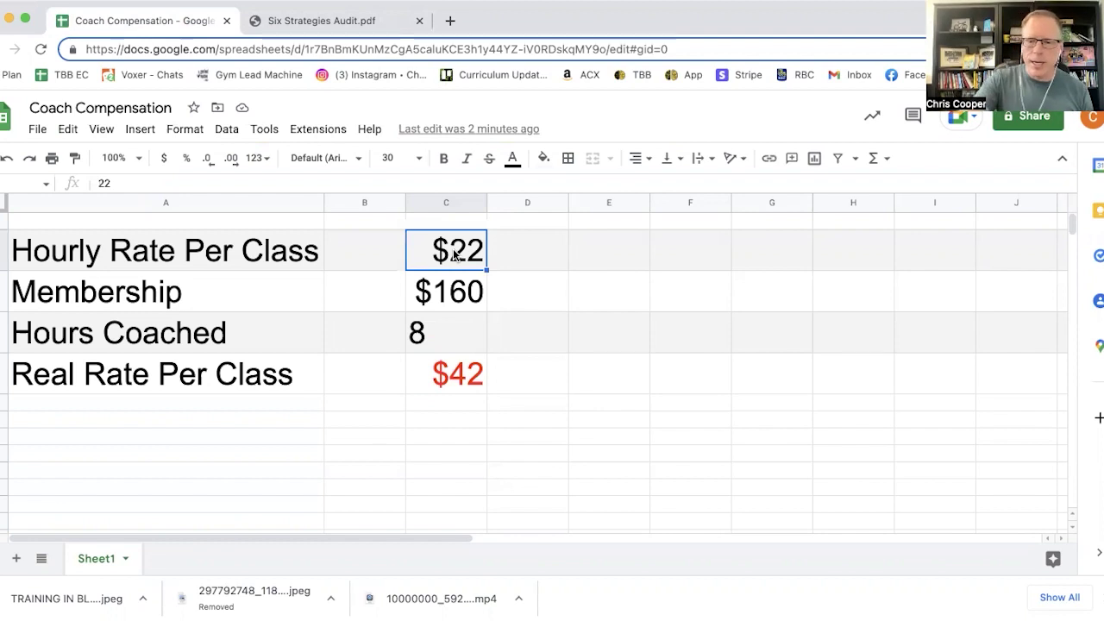
pyautogui.write('0')
pyautogui.press('Return')
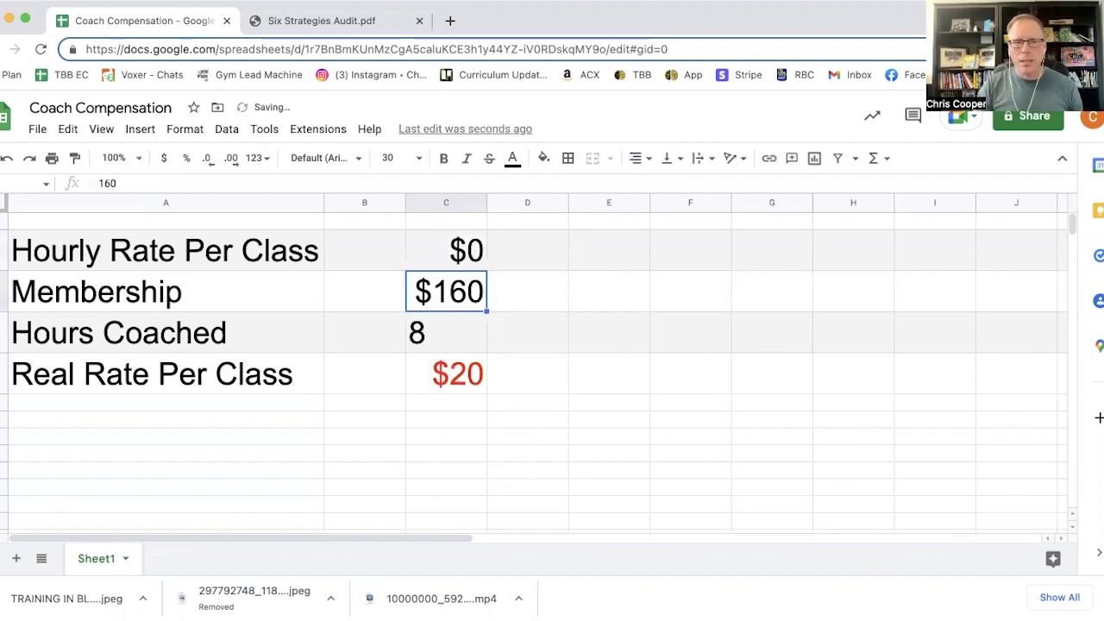
# Test the real rate per class with 4 hours coached and restore Hours Coached to 8
pyautogui.click(446, 332)
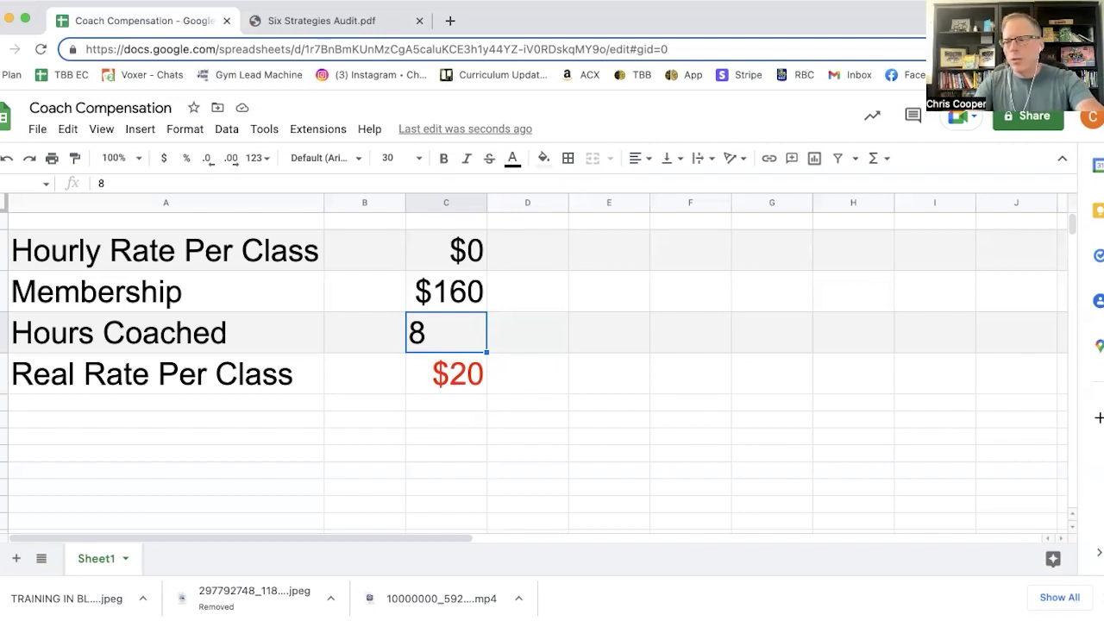
pyautogui.write('4')
pyautogui.press('Tab')
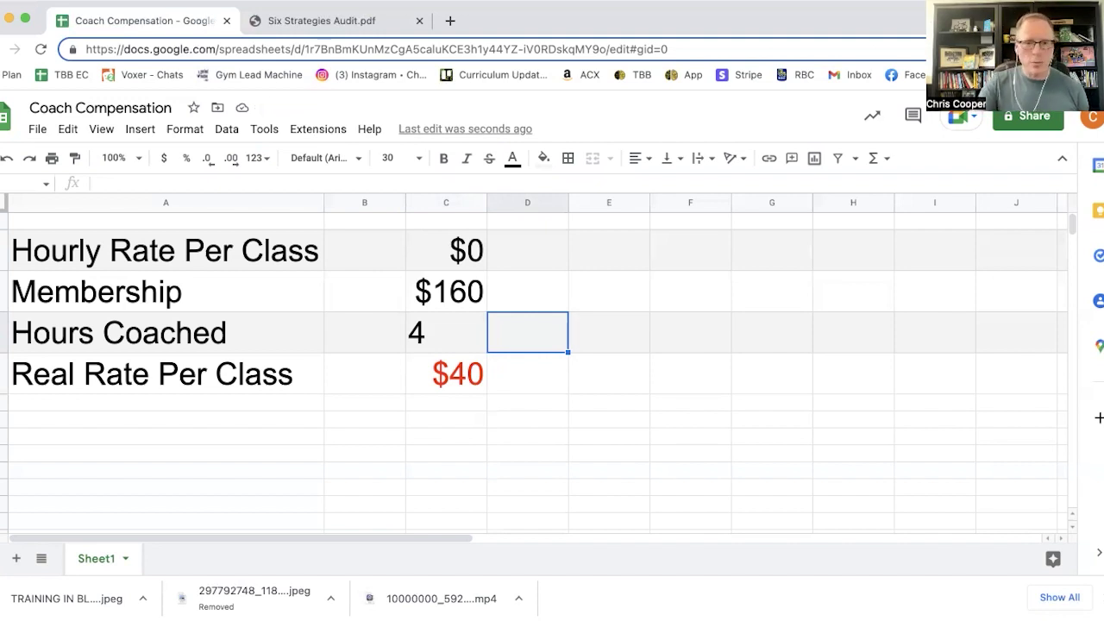
pyautogui.click(446, 332)
pyautogui.write('8')
pyautogui.press('Tab')
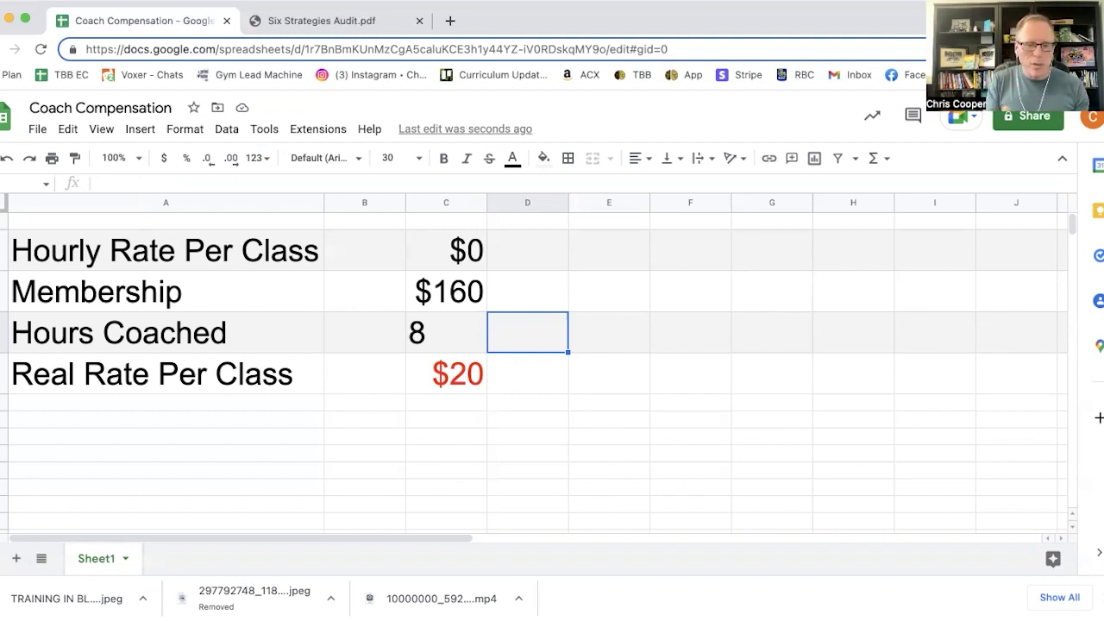
pyautogui.click(527, 374)
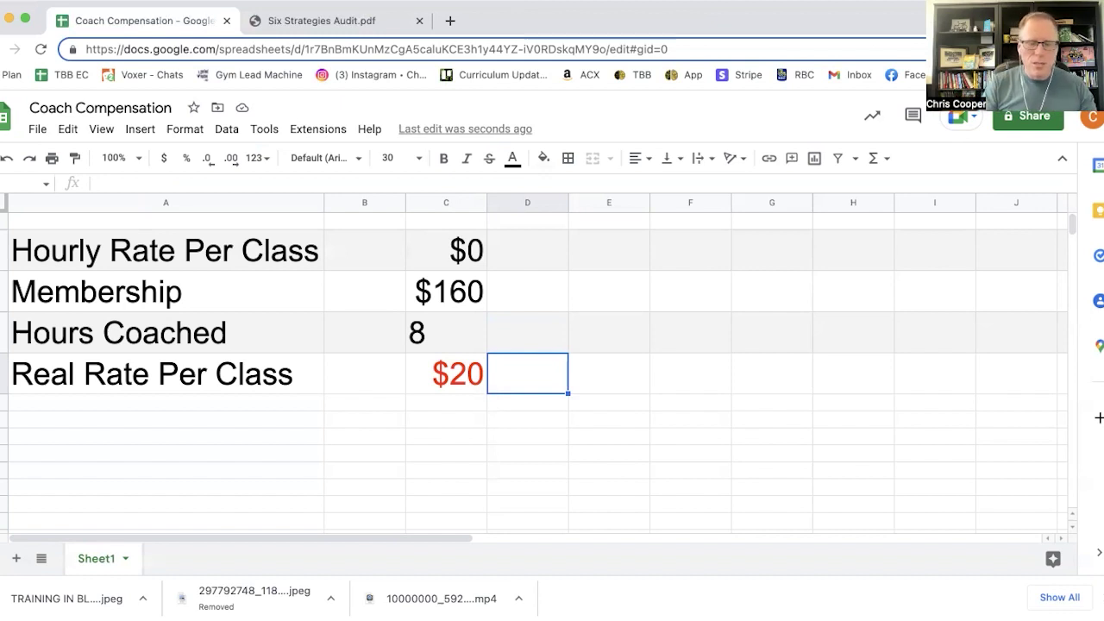
# Test the real rate per class with 12 hours coached and set Hours Coached back to 8
pyautogui.click(446, 332)
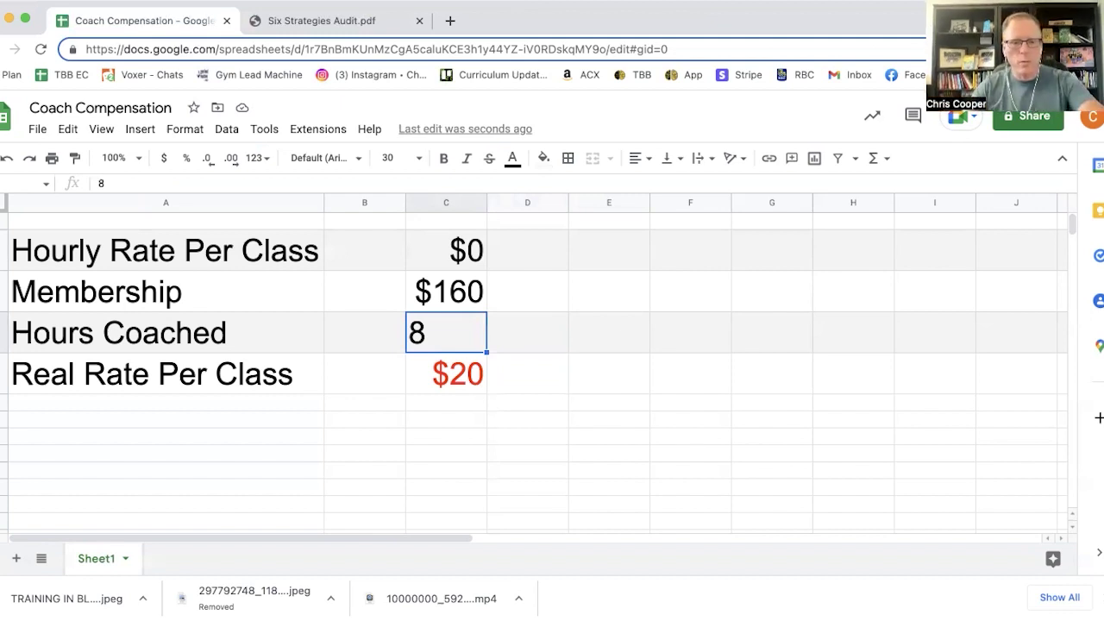
pyautogui.write('12')
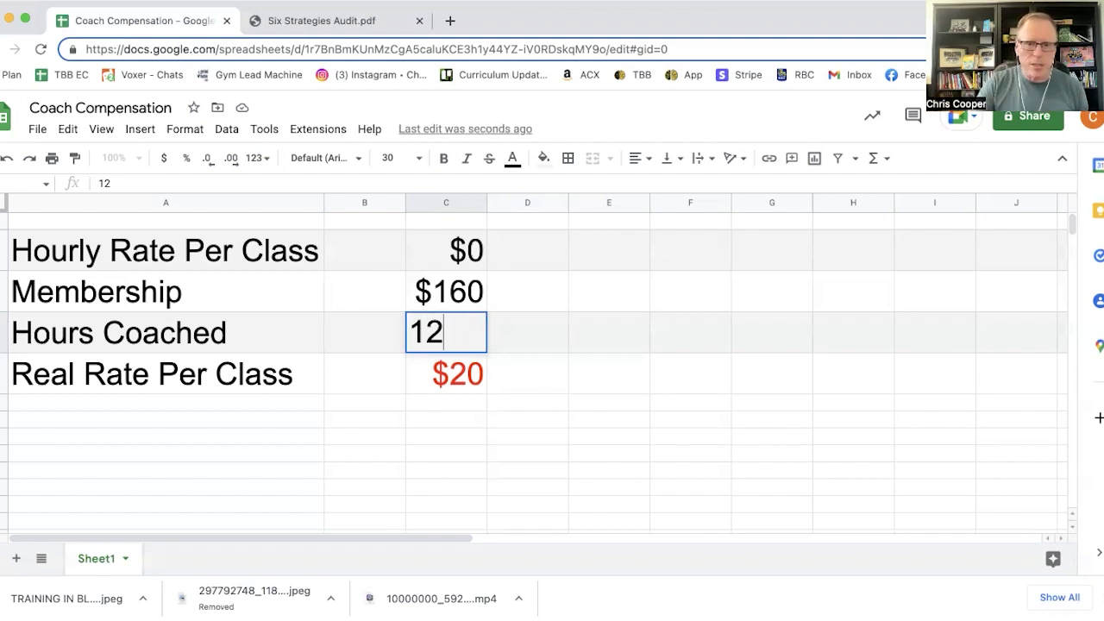
pyautogui.press('Return')
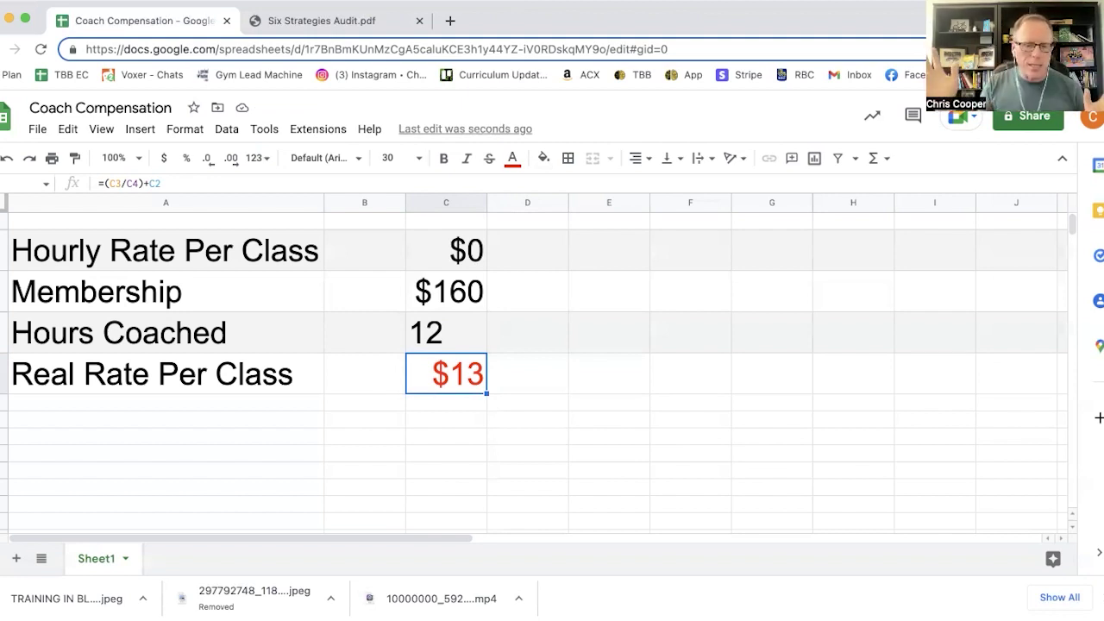
pyautogui.click(446, 332)
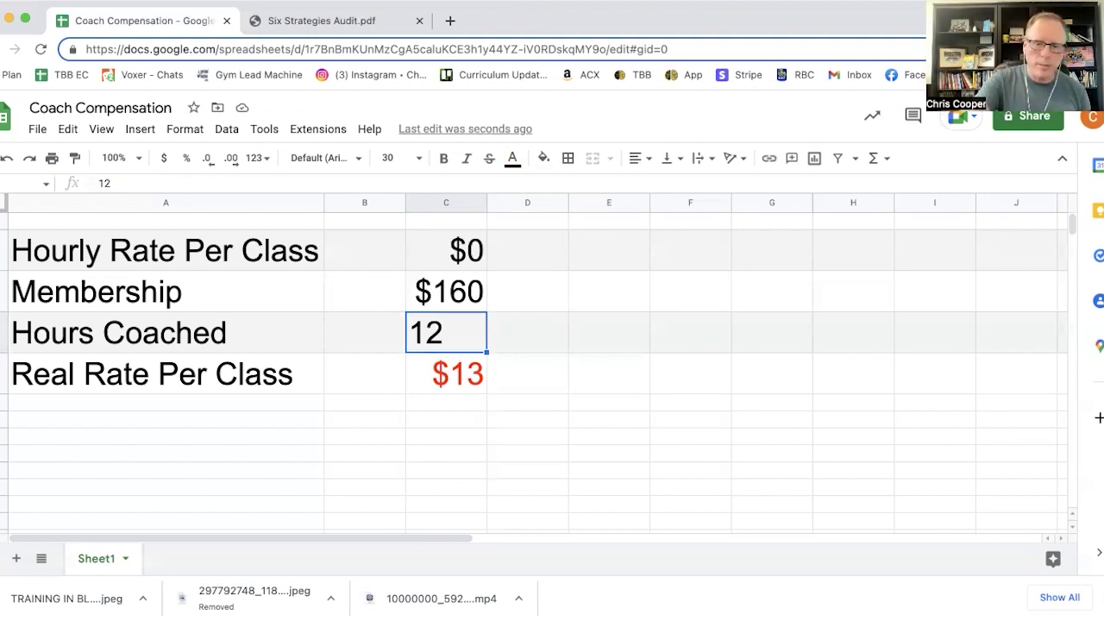
pyautogui.write('8')
pyautogui.press('Return')
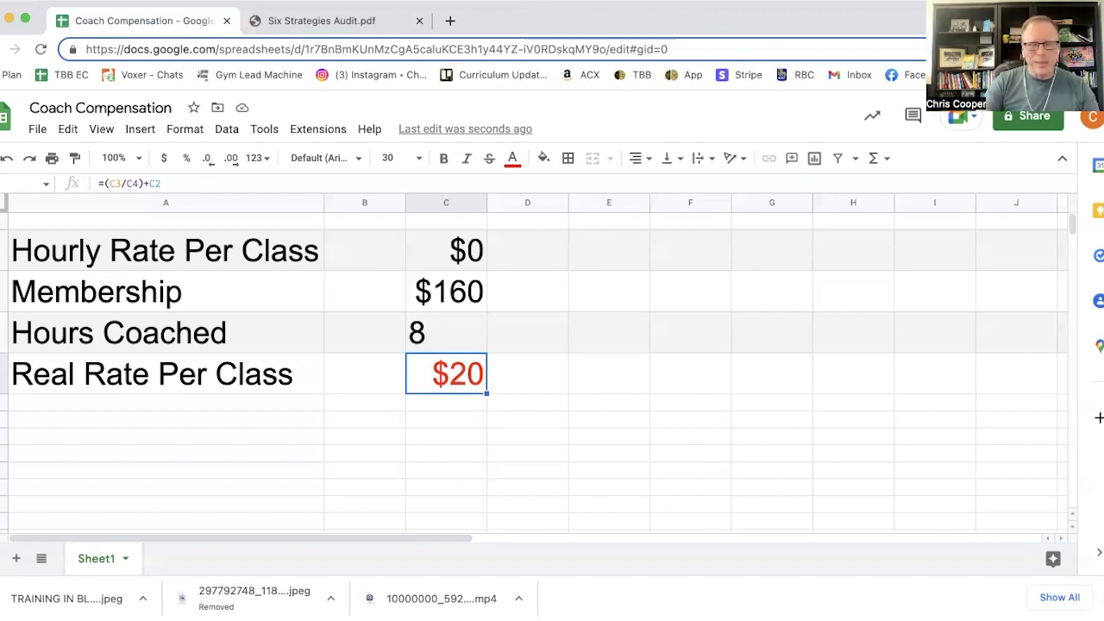
# Compare the real rate per class again using 4 hours coached and return Hours Coached to 8
pyautogui.click(446, 332)
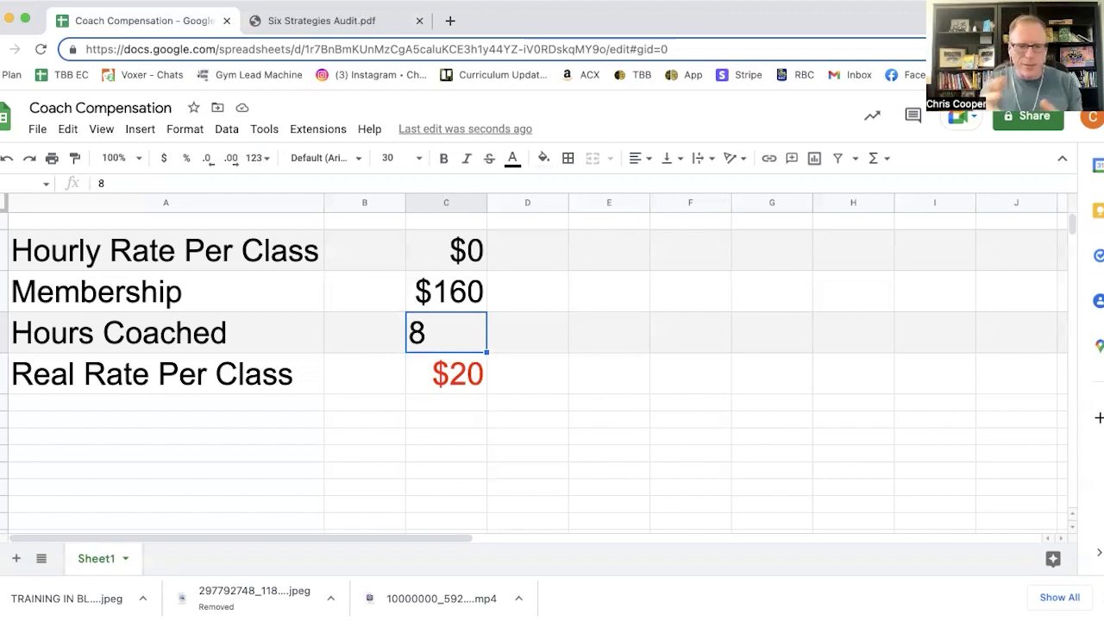
pyautogui.write('4')
pyautogui.press('Return')
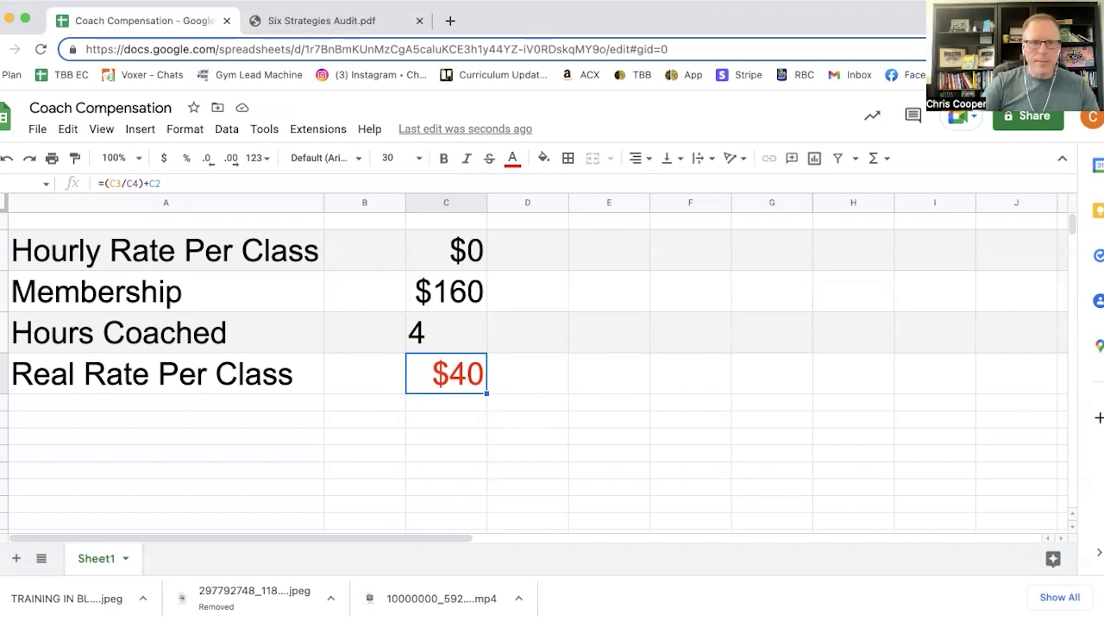
pyautogui.click(446, 332)
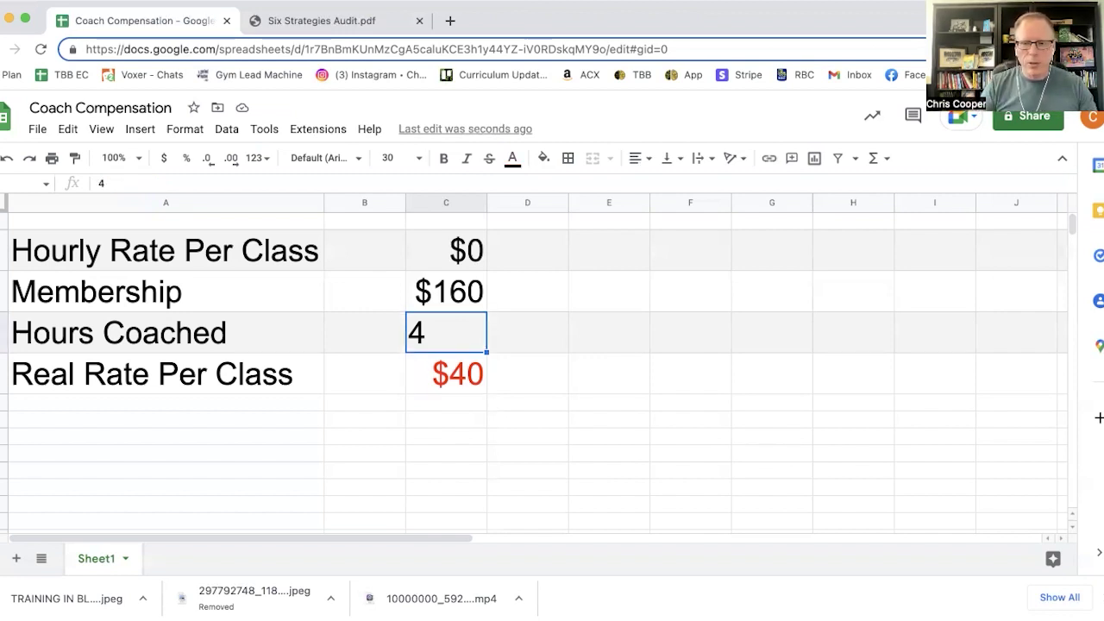
pyautogui.click(527, 332)
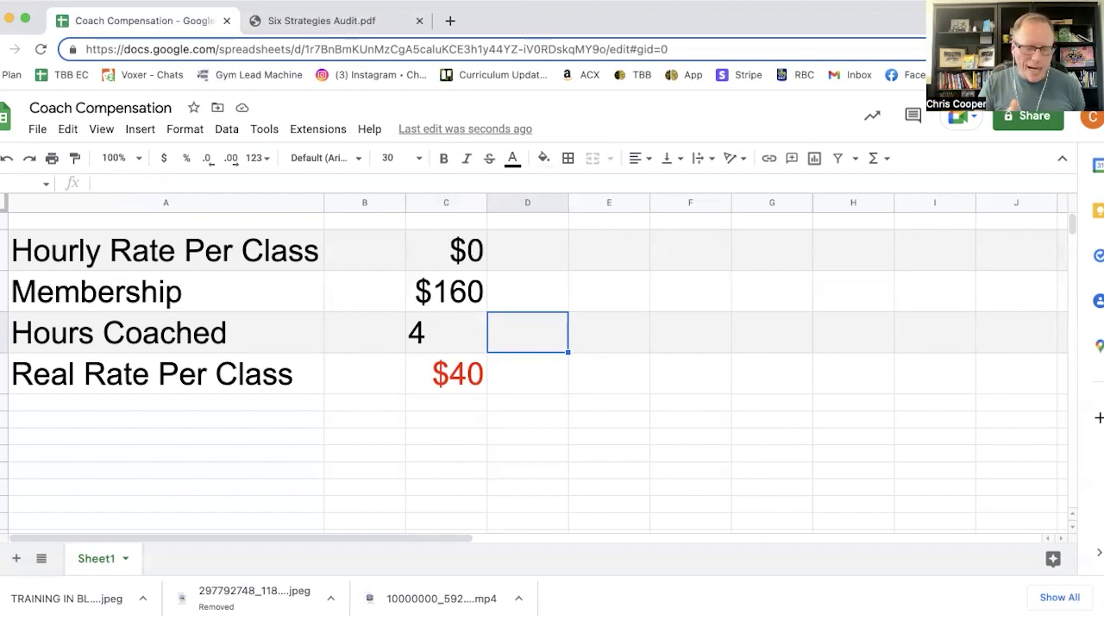
pyautogui.click(446, 332)
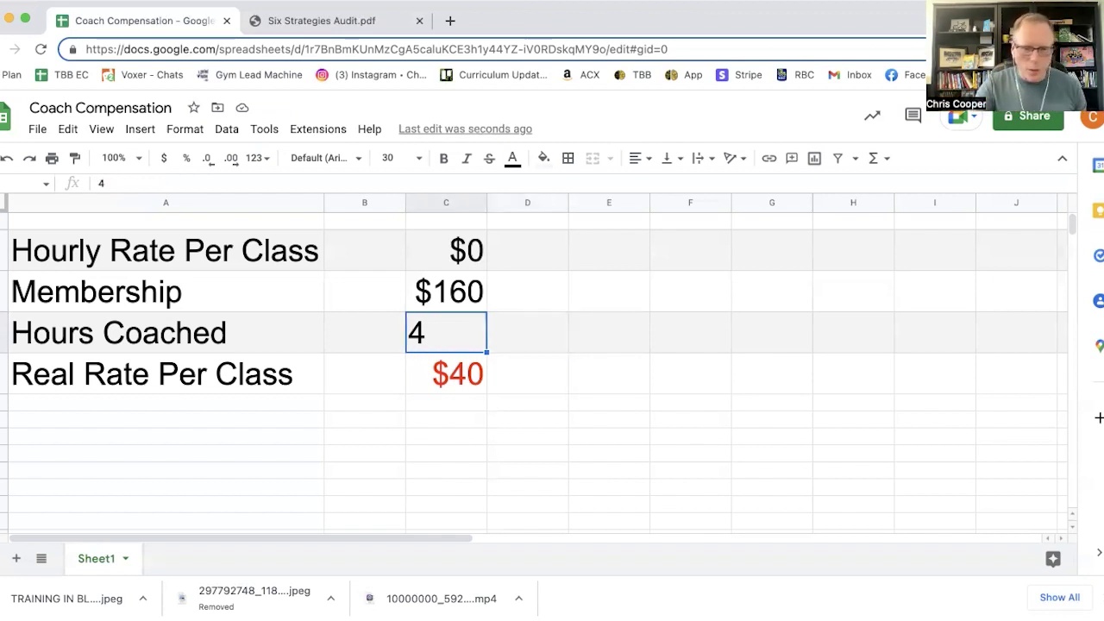
pyautogui.write('8')
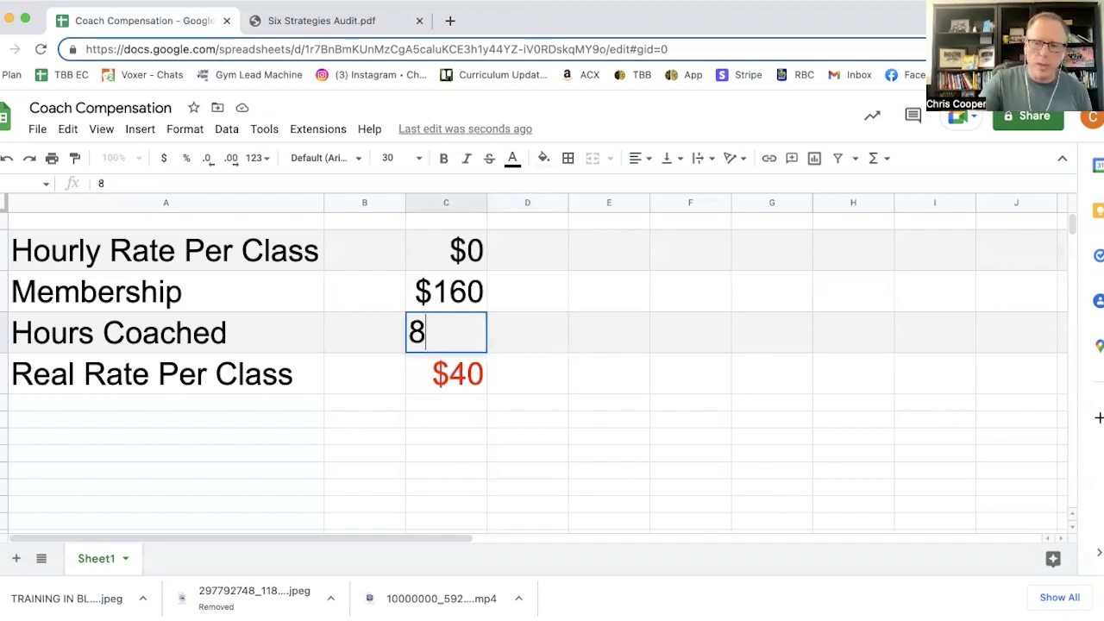
pyautogui.press('Return')
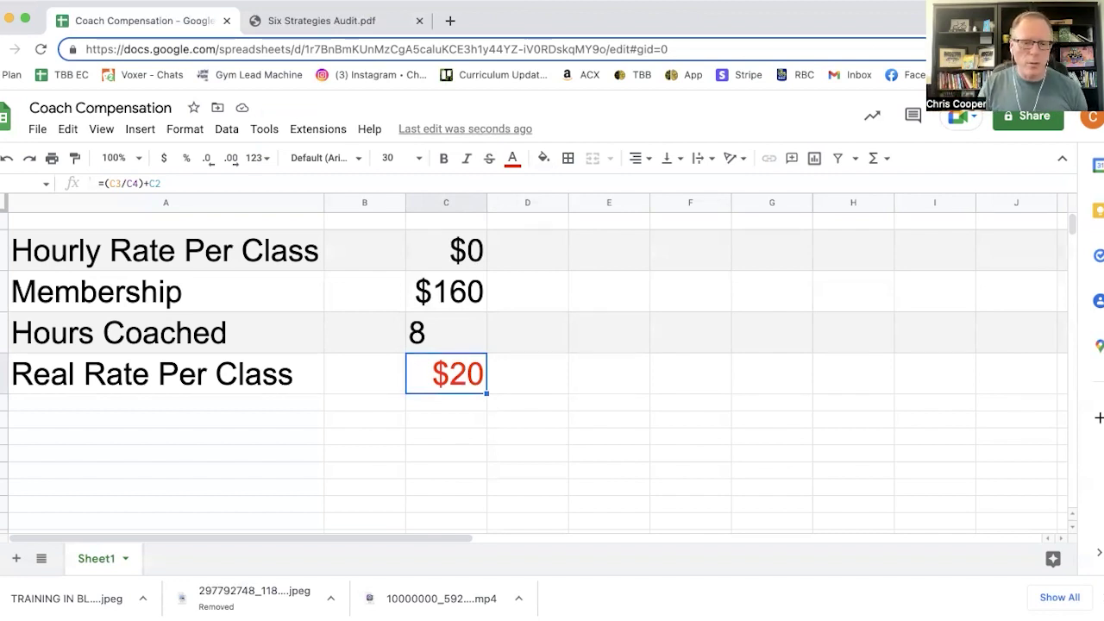
# Set Hourly Rate Per Class to 25, keeping the membership and hours coached as they are
pyautogui.click(446, 332)
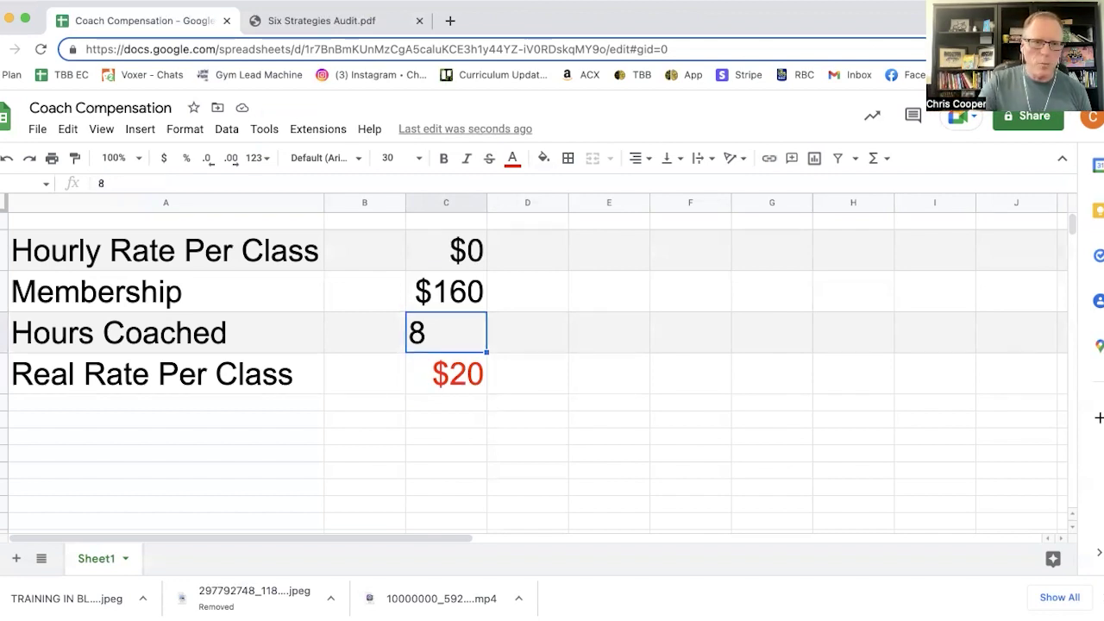
pyautogui.click(446, 250)
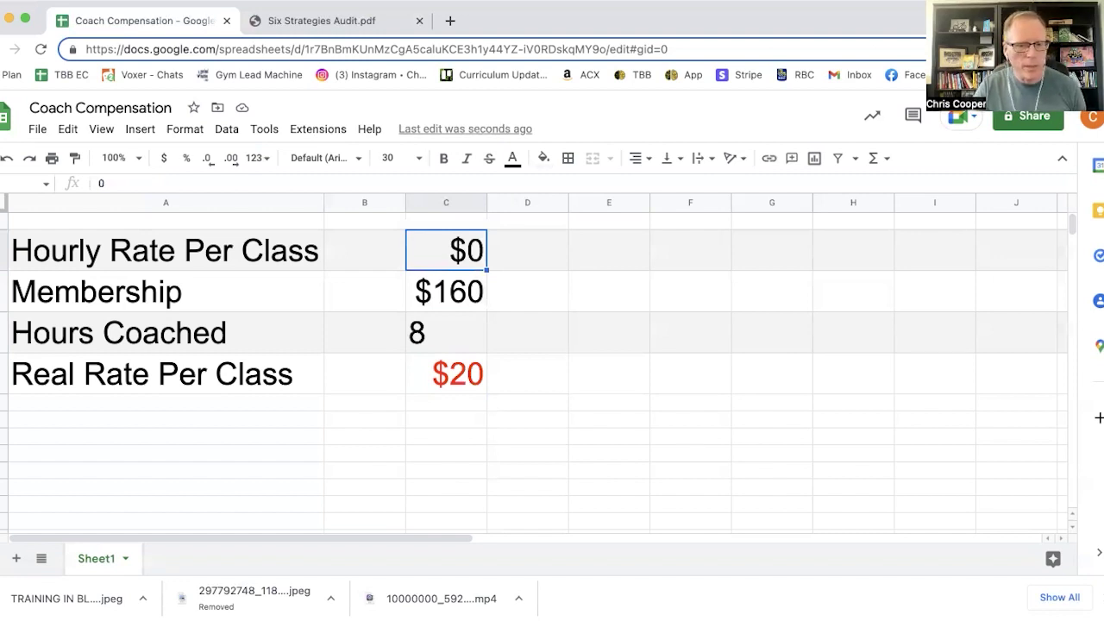
pyautogui.write('25')
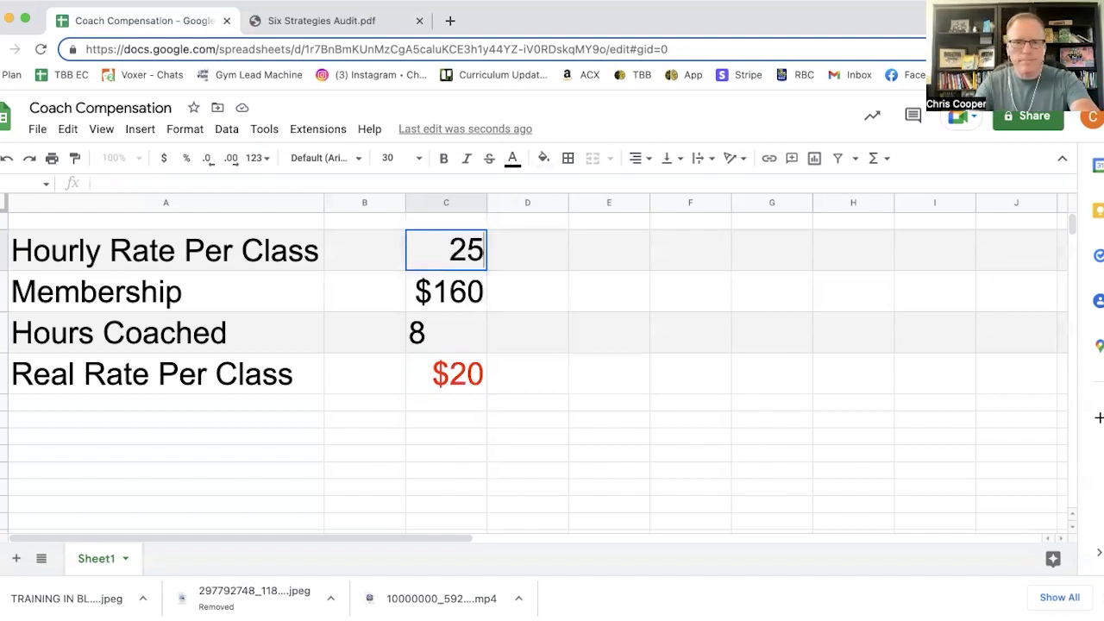
pyautogui.press('Return')
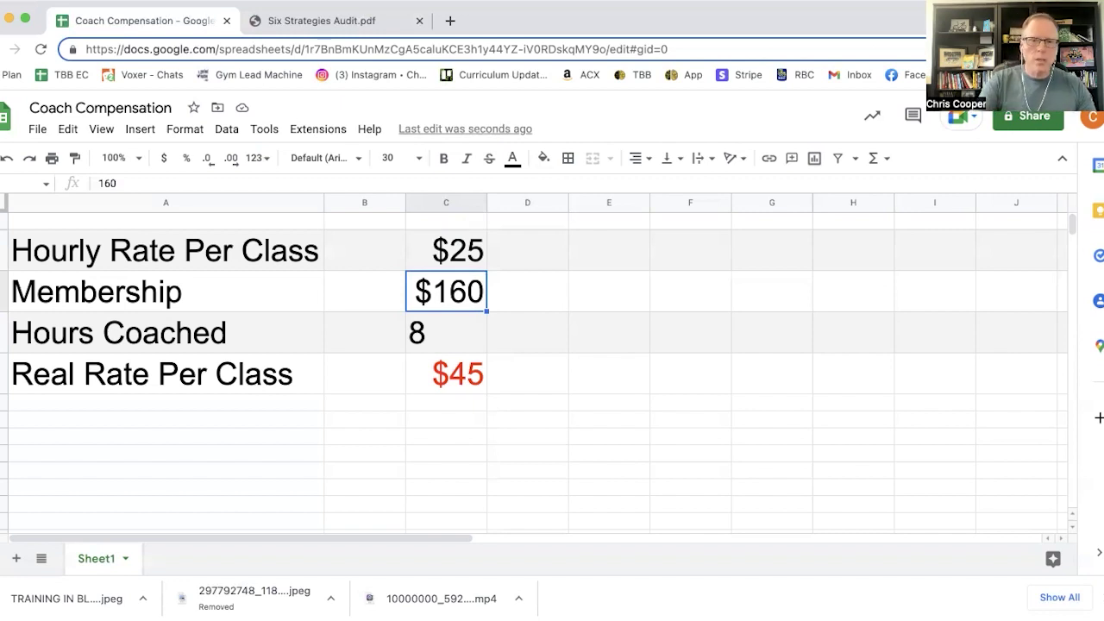
# Set Membership to 0 and Hours Coached to 20 to test the real rate per class without a free membership
pyautogui.write('0')
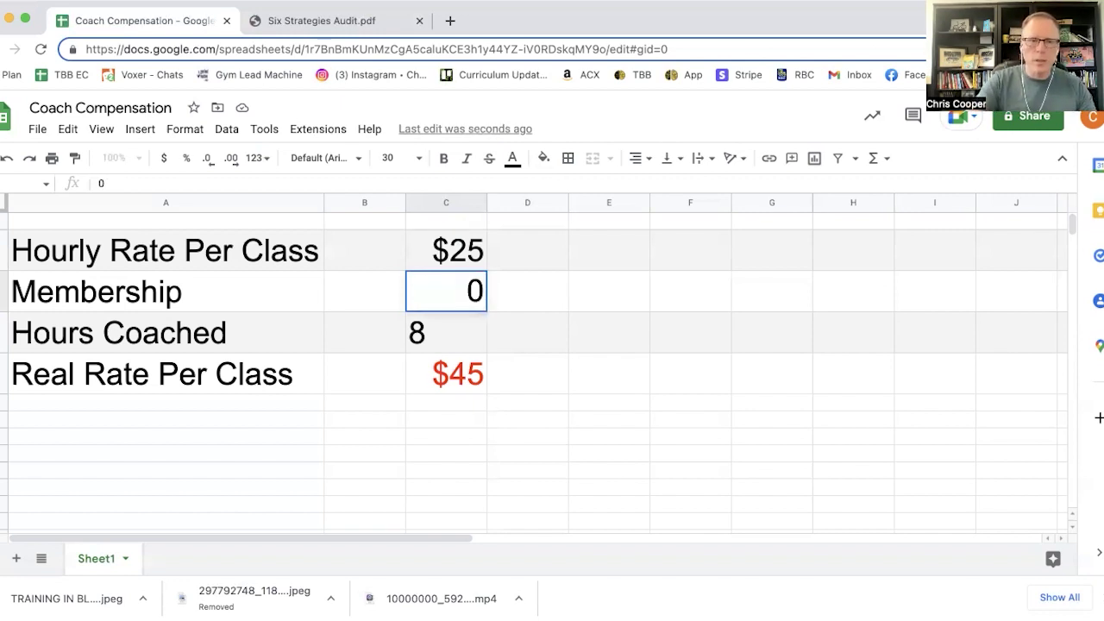
pyautogui.press('Return')
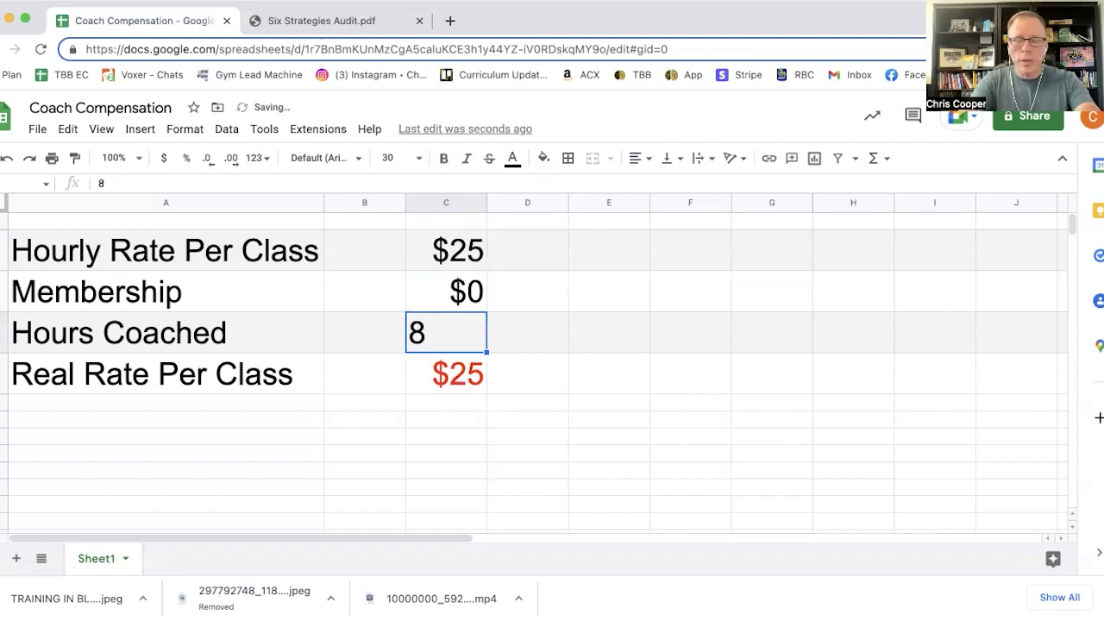
pyautogui.write('20')
pyautogui.press('Return')
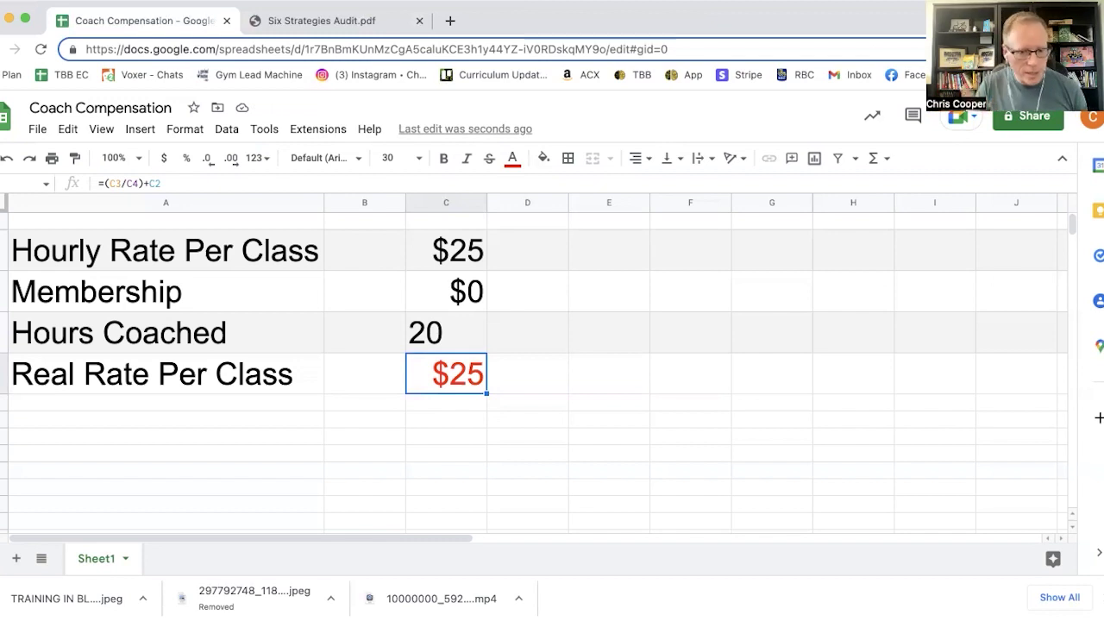
# Restore Membership to 160 to compare the real rate per class for a coach working 20 hours
pyautogui.click(446, 290)
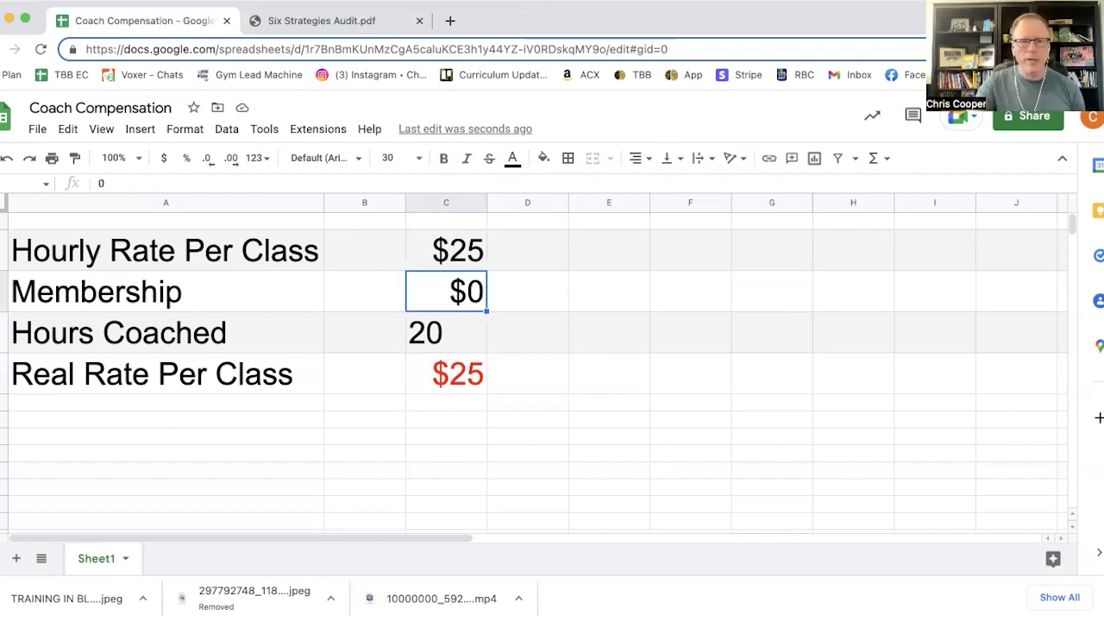
pyautogui.write('160')
pyautogui.press('Return')
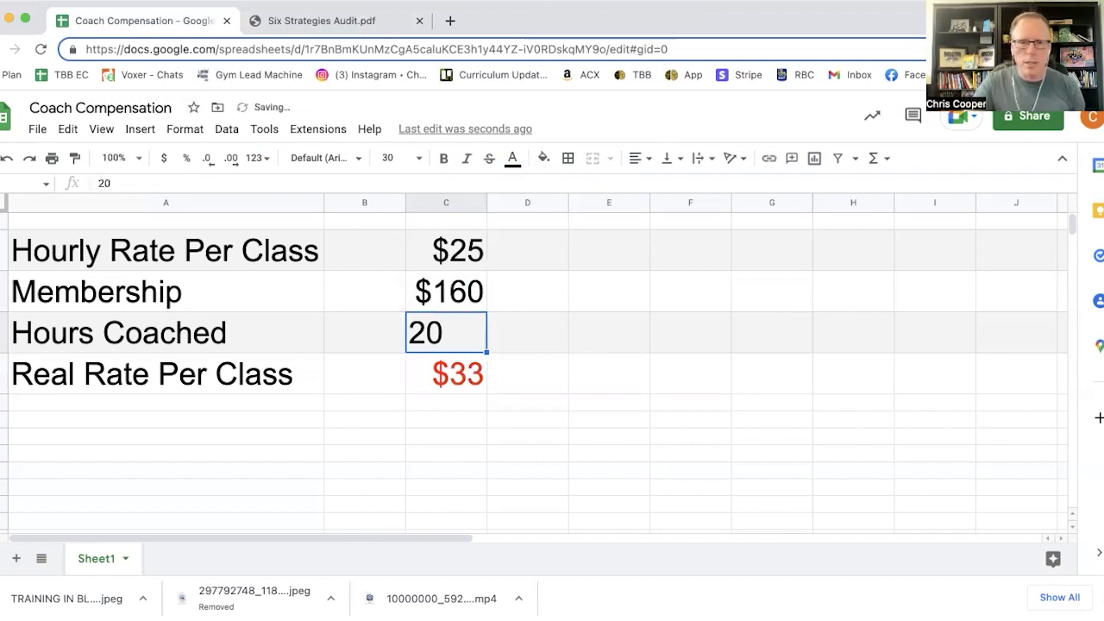